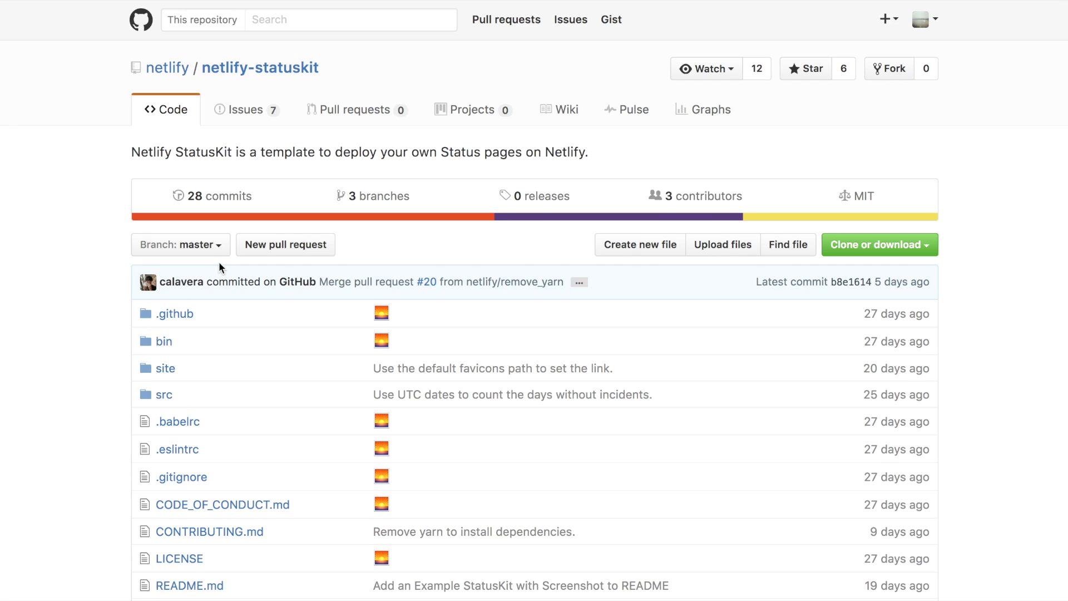
pyautogui.scroll(-5, 219, 265)
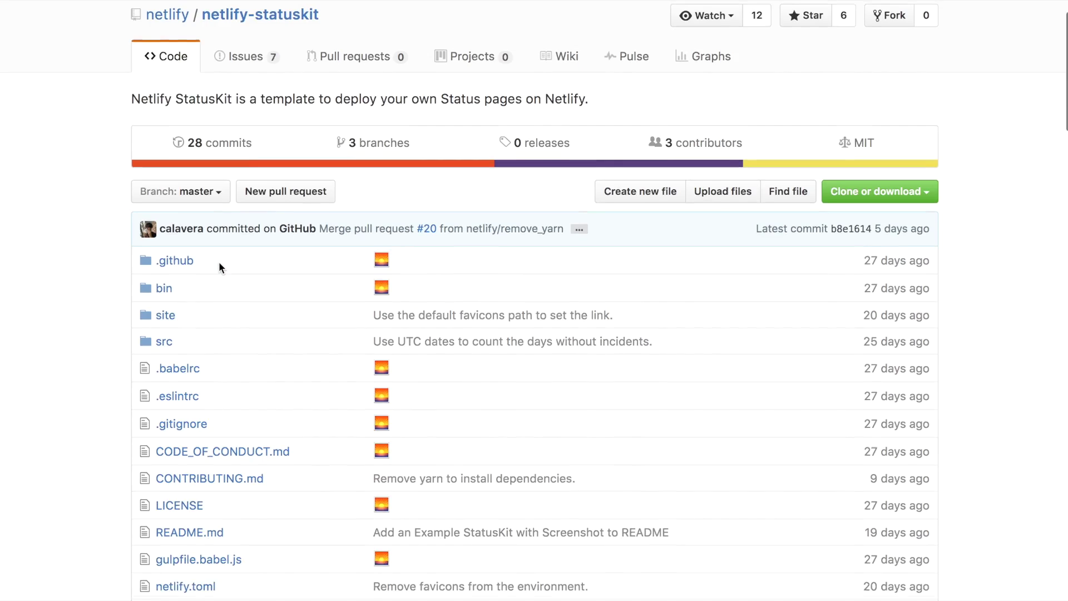
pyautogui.scroll(-2, 220, 265)
pyautogui.scroll(-3, 219, 265)
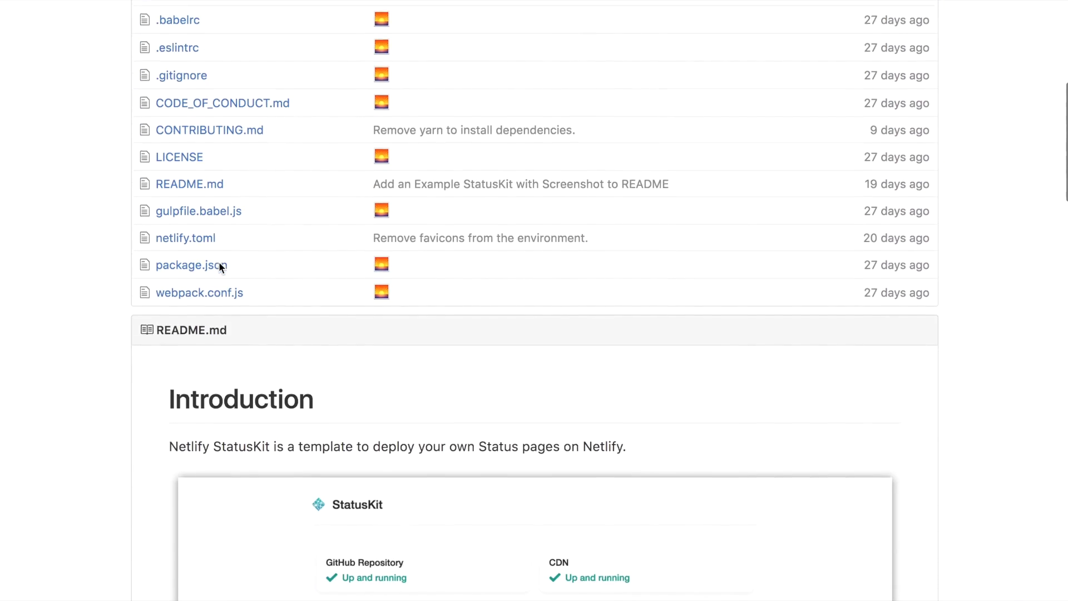
pyautogui.scroll(-2, 221, 268)
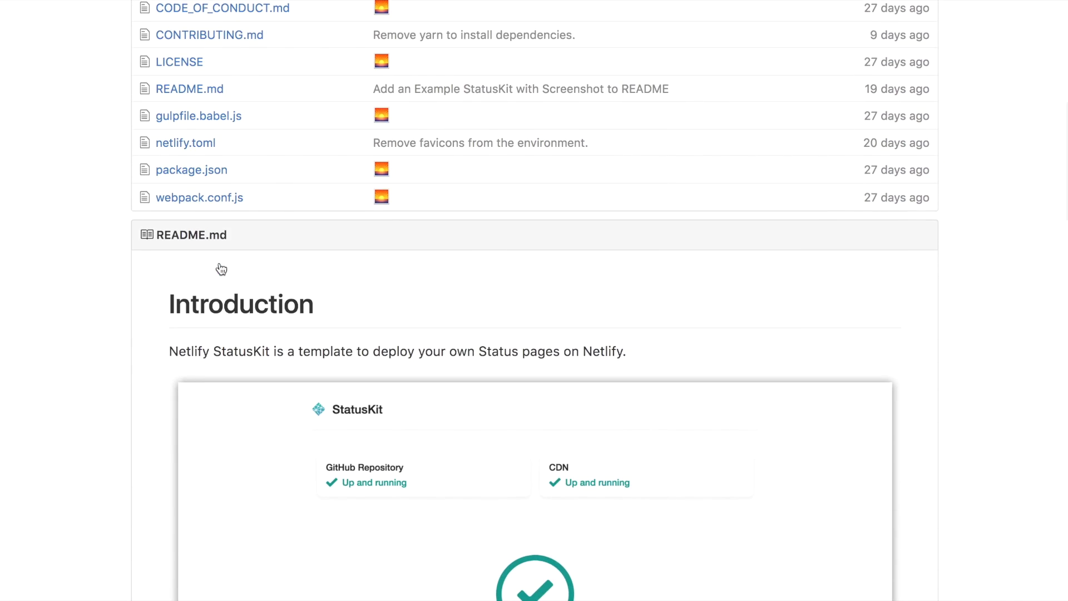
pyautogui.scroll(-3, 221, 269)
pyautogui.scroll(-3, 221, 269)
pyautogui.scroll(-2, 221, 268)
pyautogui.scroll(-1, 219, 273)
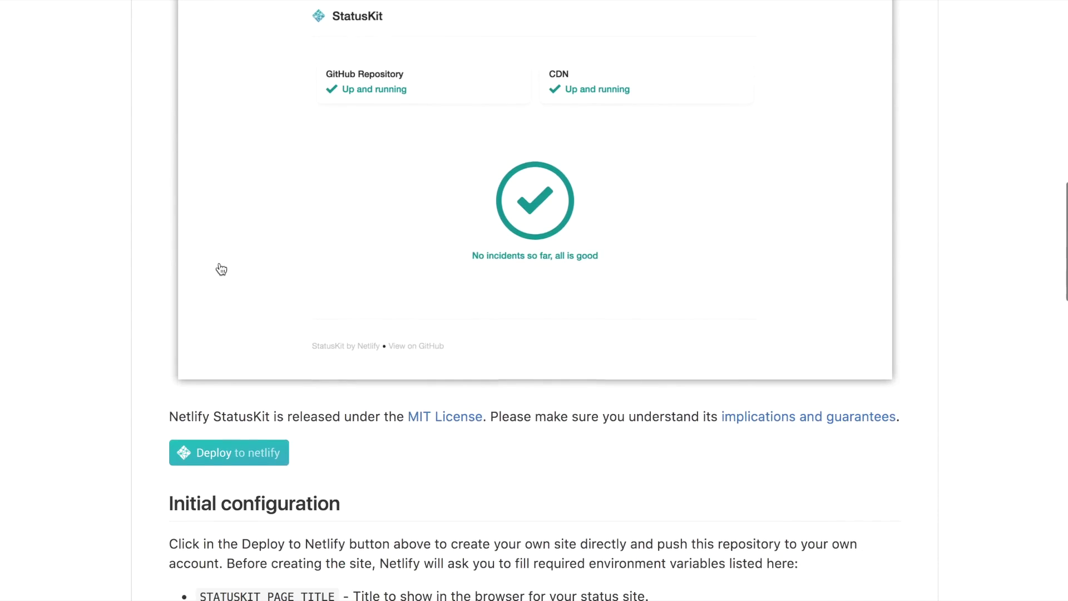
pyautogui.scroll(1, 216, 282)
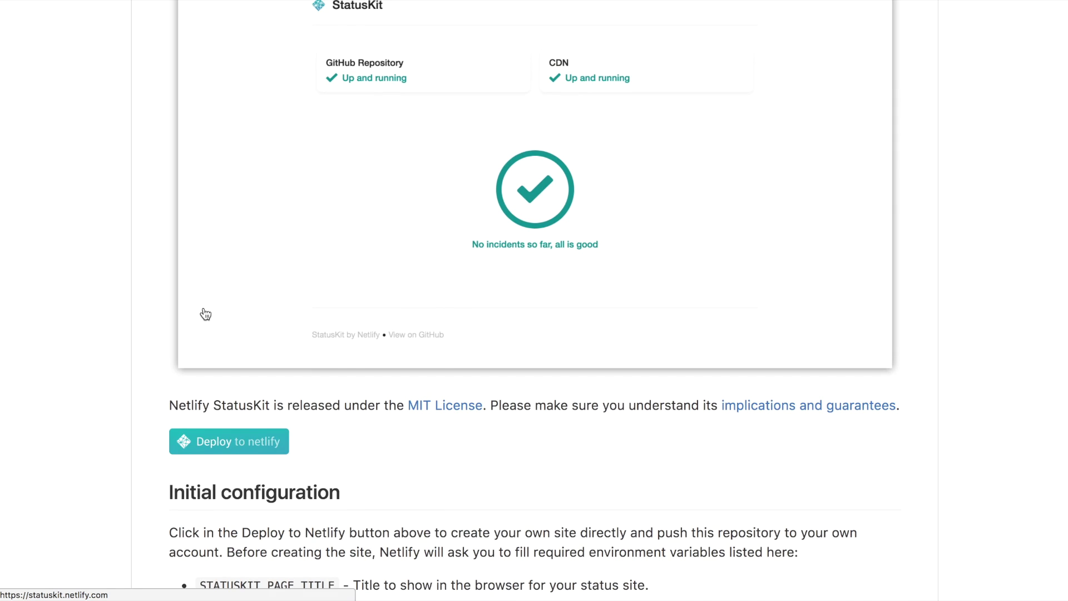
# Start deploying the netlify-statuskit template to Netlify.
pyautogui.click(239, 442)
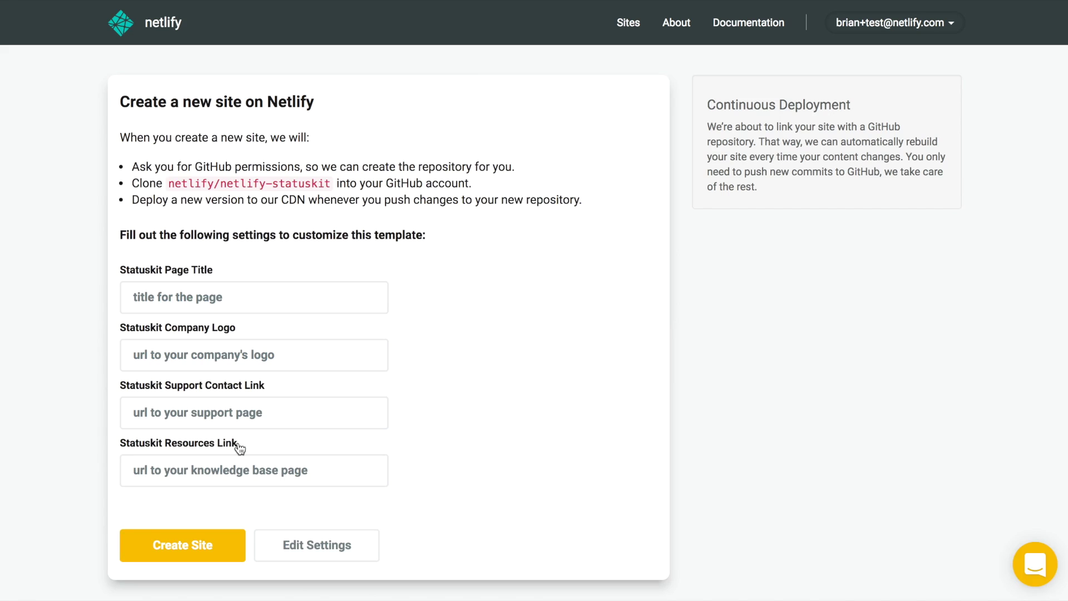
# Create the StatusKit site, keeping the default title, logo, support and resources fields.
pyautogui.click(190, 551)
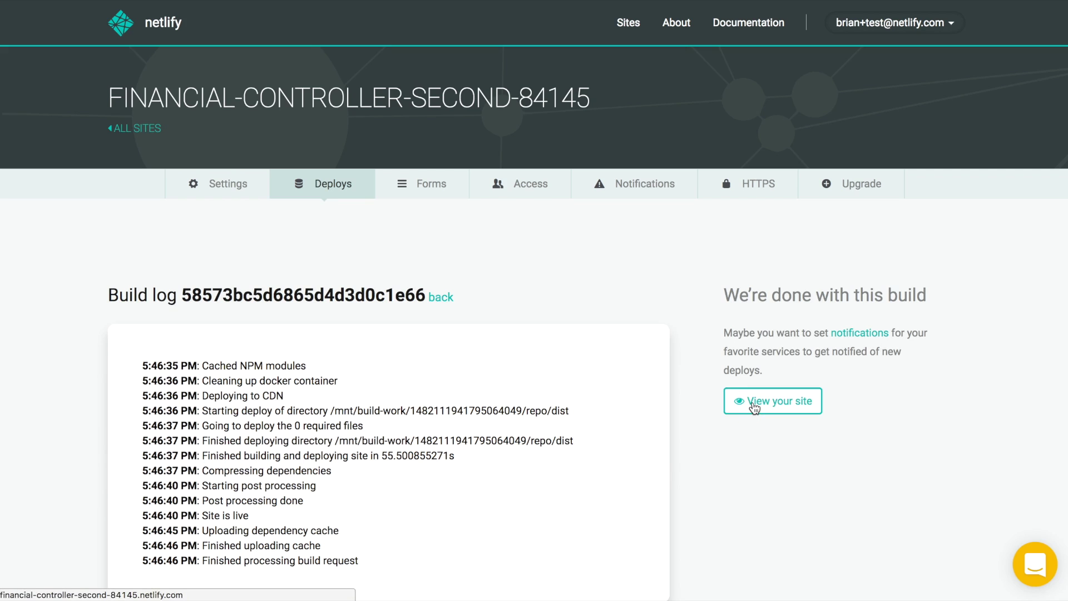
# Open the deployed financial-controller-second-84145 status site, which shows no incidents.
pyautogui.click(753, 401)
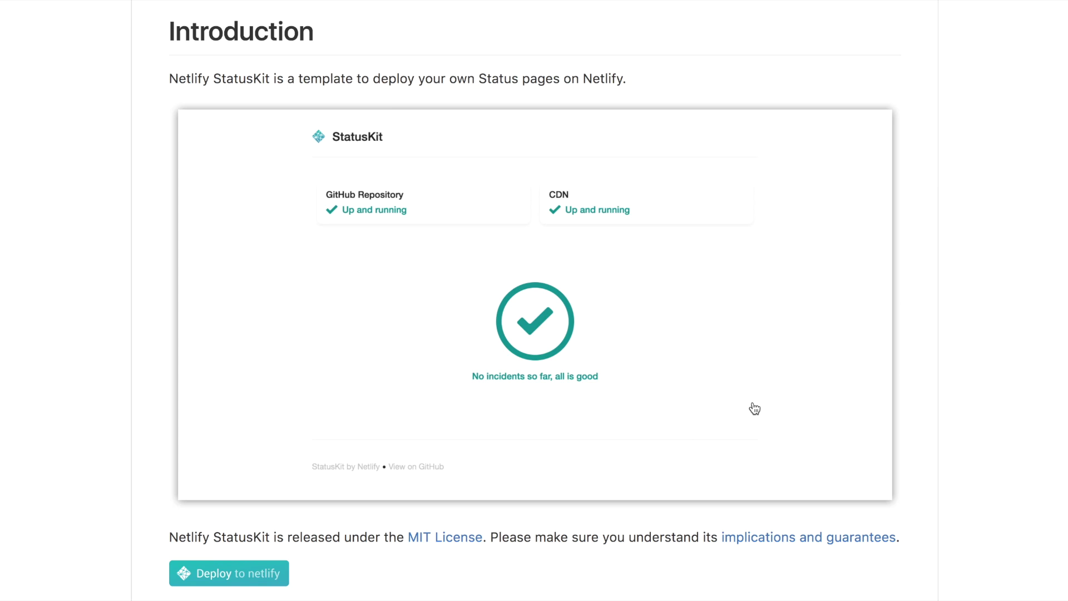
pyautogui.scroll(-5, 754, 408)
pyautogui.scroll(-4, 754, 408)
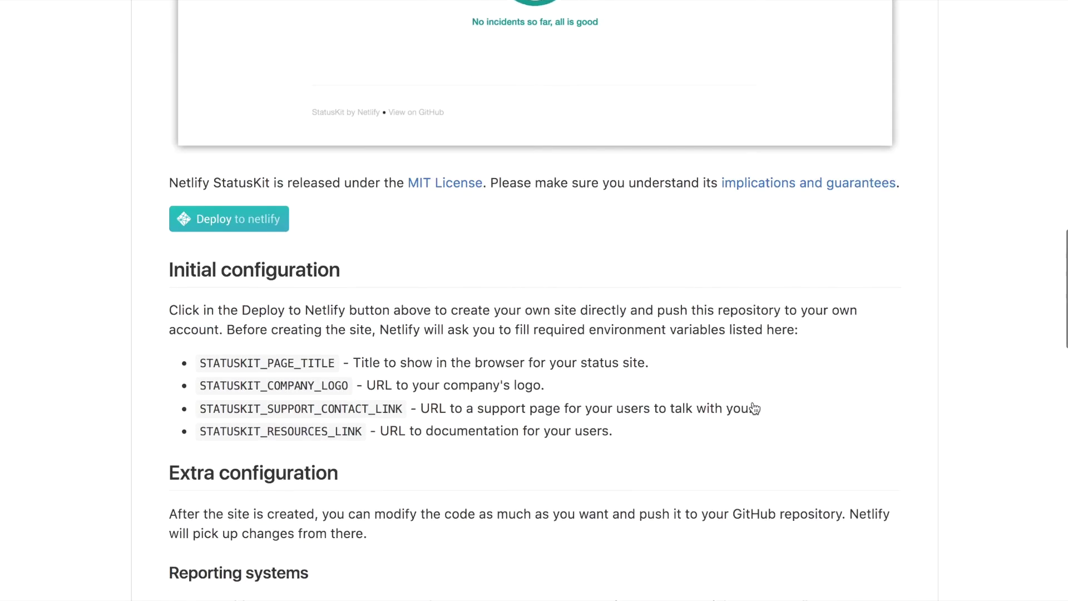
pyautogui.scroll(-2, 754, 407)
pyautogui.scroll(-2, 755, 408)
pyautogui.scroll(-2, 754, 408)
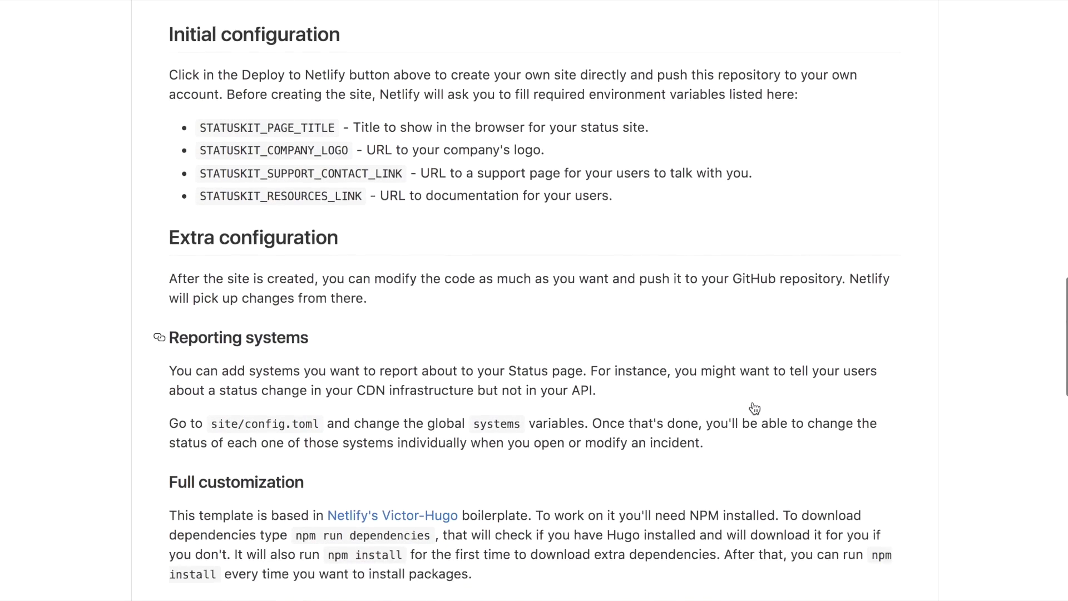
pyautogui.scroll(-2, 754, 407)
pyautogui.scroll(-2, 755, 408)
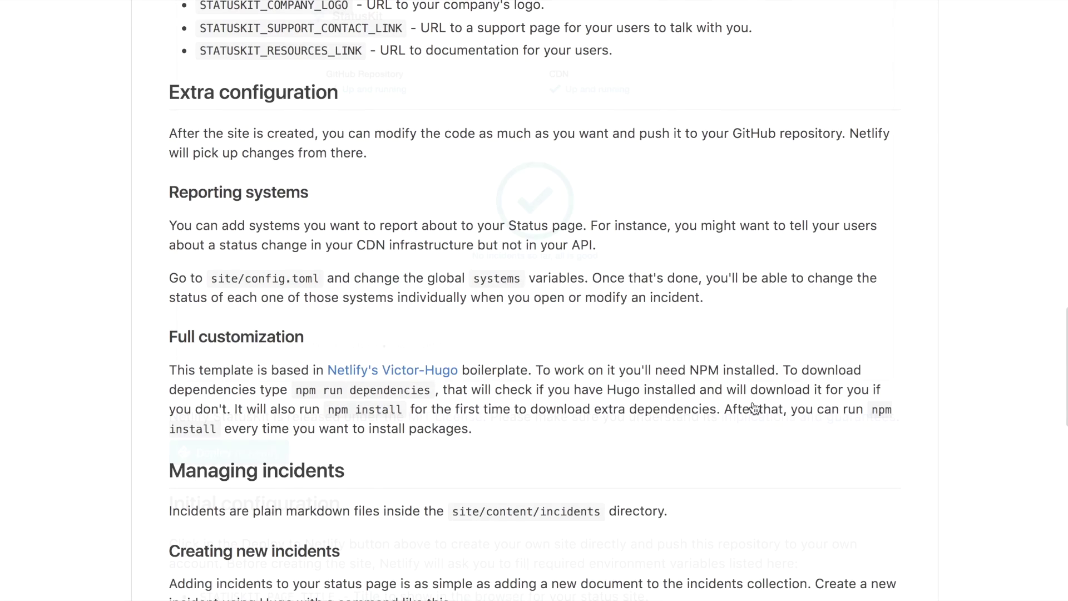